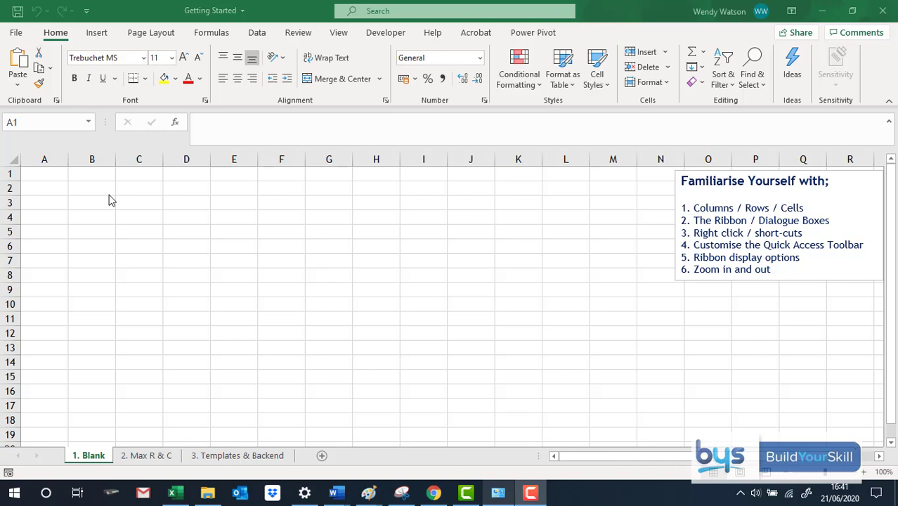
Select columns B through E, then rows 1 through 4, one at a time.
left_click(80, 160)
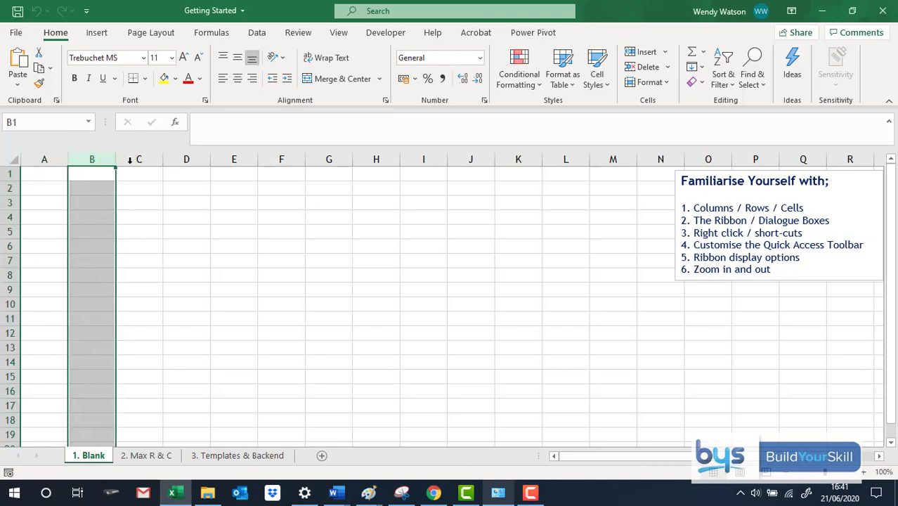
left_click(147, 159)
left_click(181, 159)
left_click(232, 159)
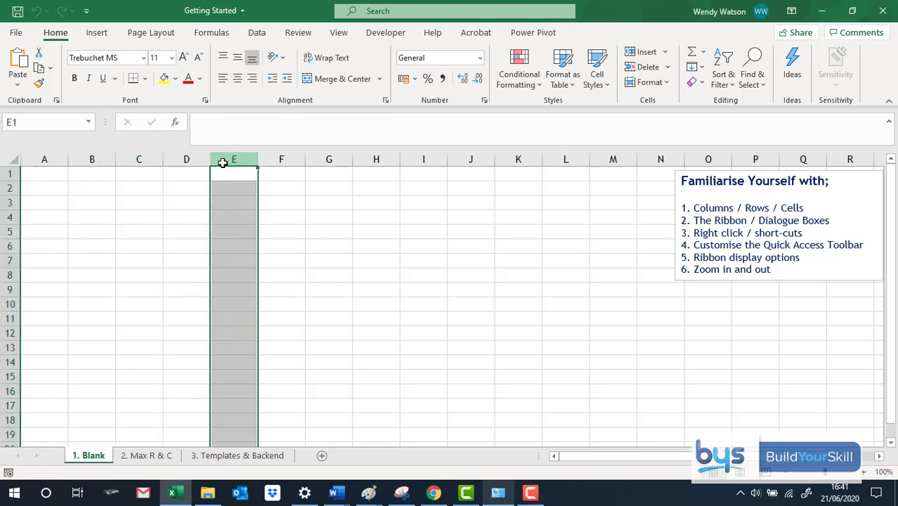
left_click(8, 173)
left_click(9, 188)
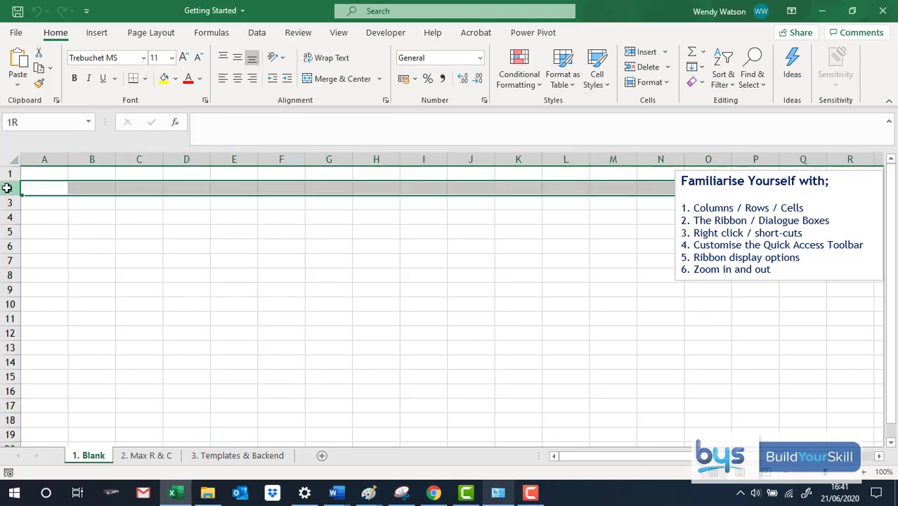
left_click(8, 202)
left_click(9, 216)
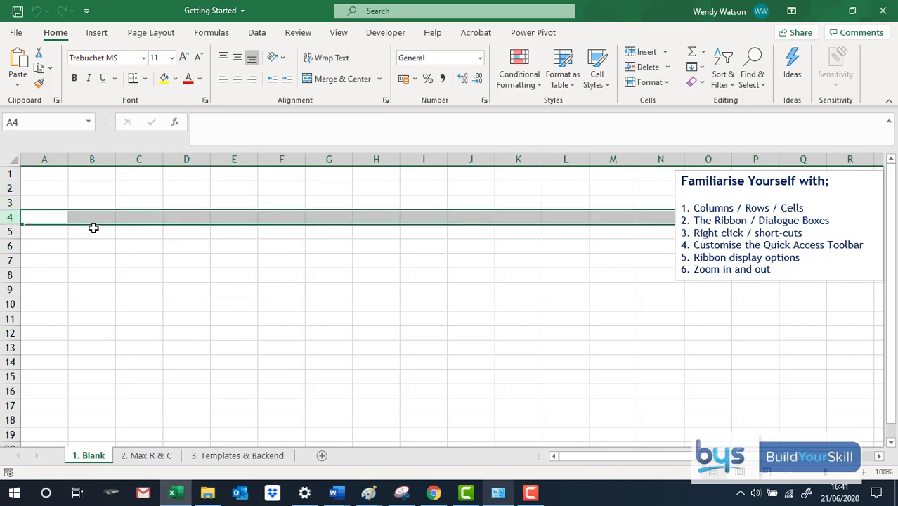
Select cells B2, D2, E3, D6 and J11 in turn.
left_click(85, 188)
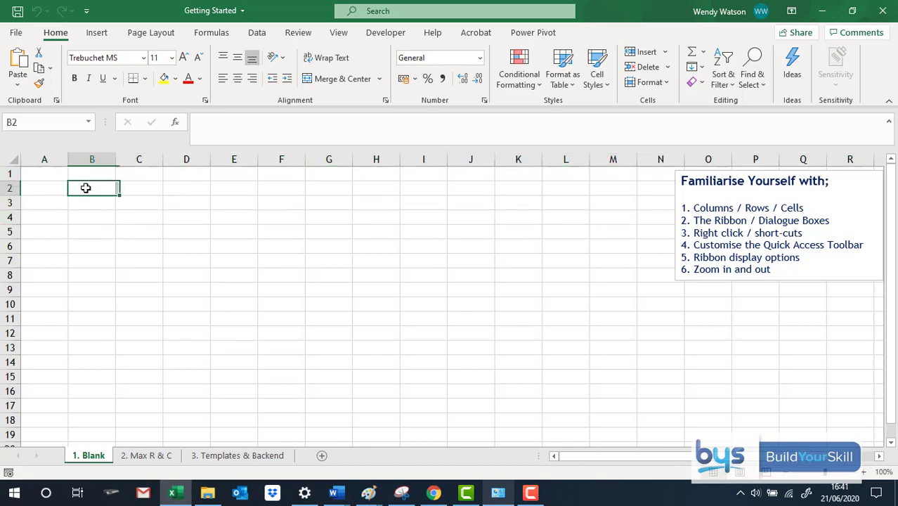
left_click(177, 188)
left_click(217, 203)
left_click(198, 247)
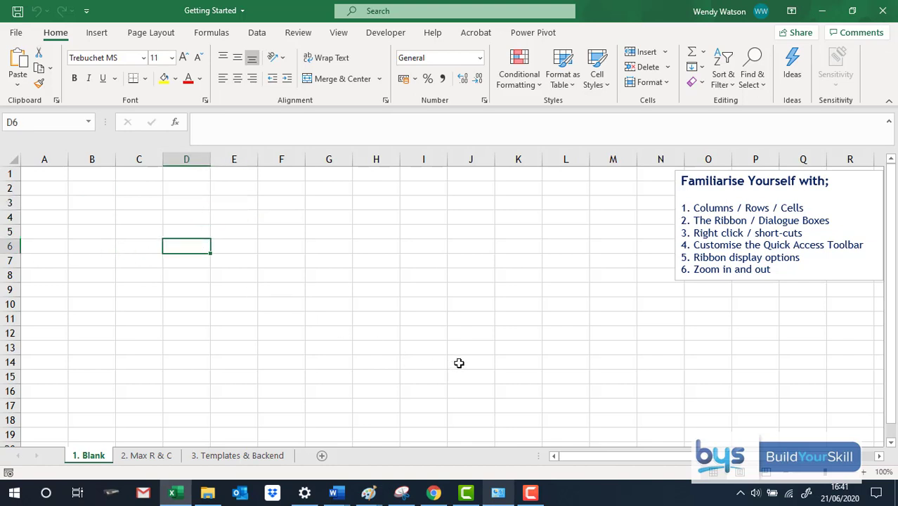
left_click(470, 317)
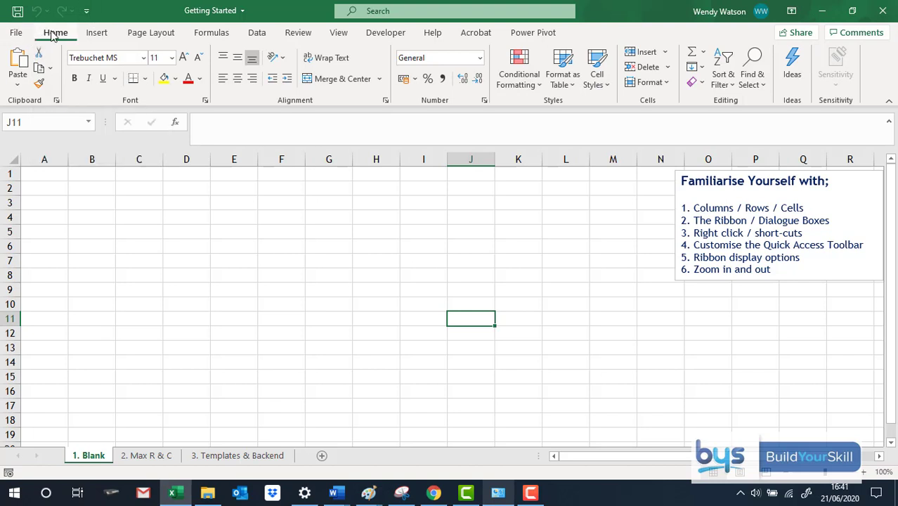
Tour the Page Layout, Formulas, Data, Review, View, Developer and Insert tabs, ending on Home.
left_click(140, 36)
left_click(209, 36)
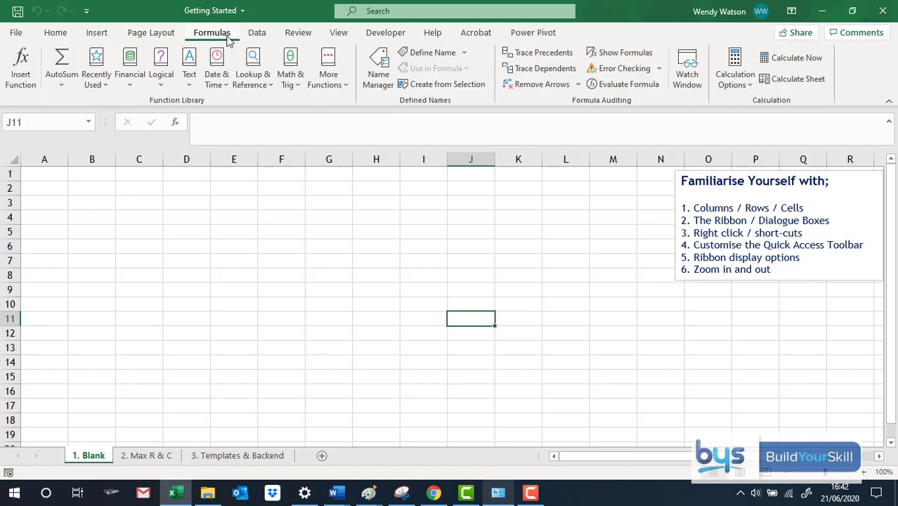
left_click(257, 35)
left_click(301, 35)
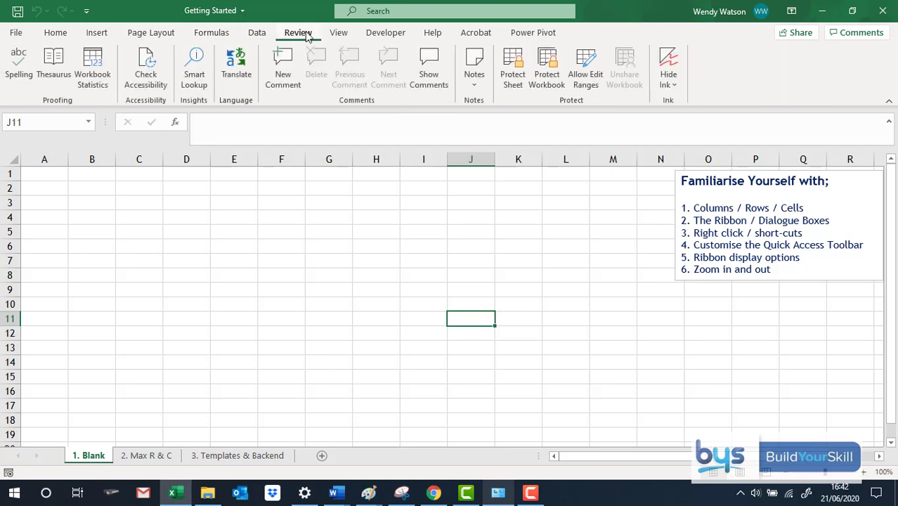
left_click(346, 35)
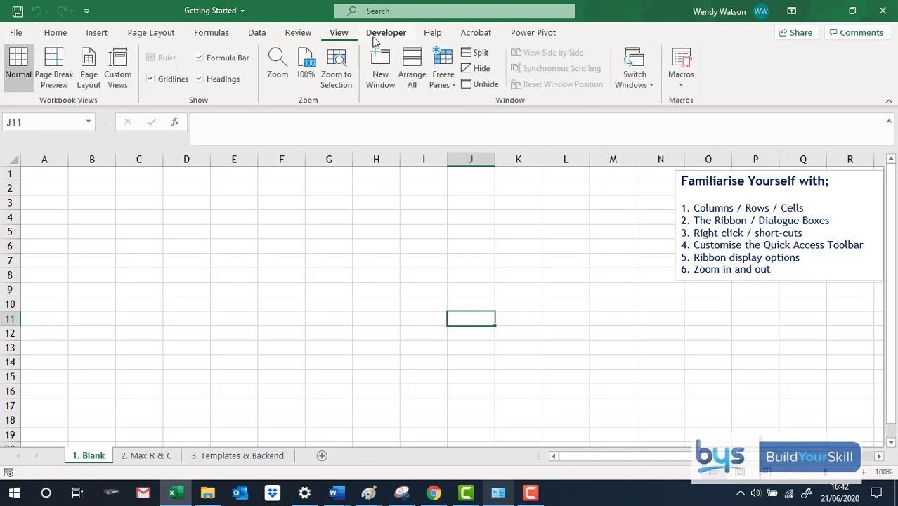
left_click(378, 36)
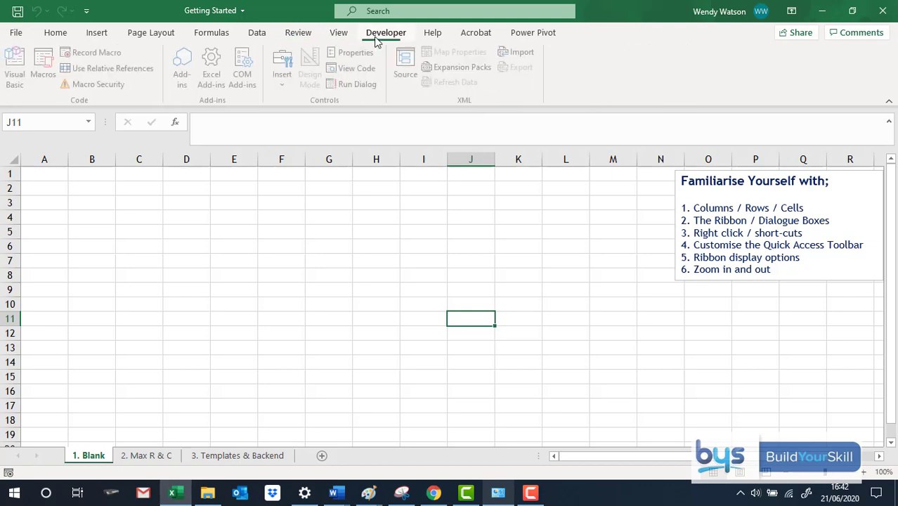
left_click(209, 34)
left_click(151, 33)
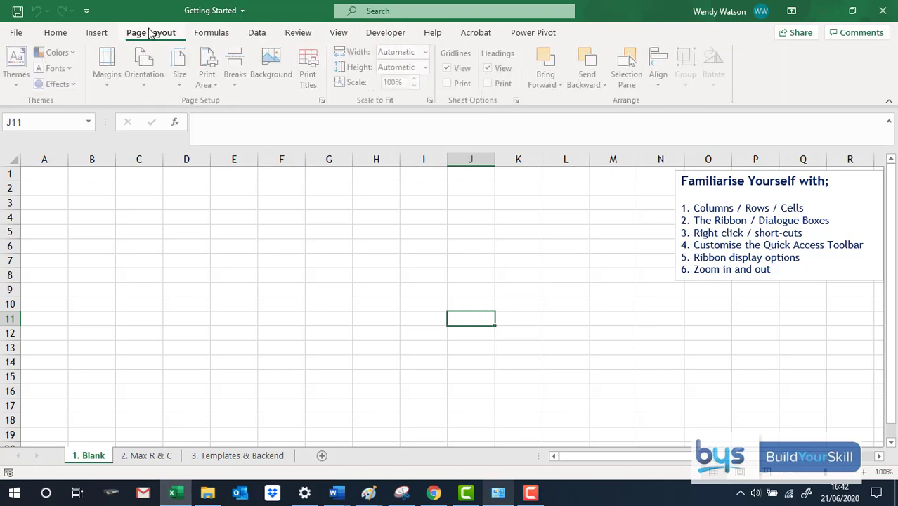
left_click(86, 34)
left_click(56, 35)
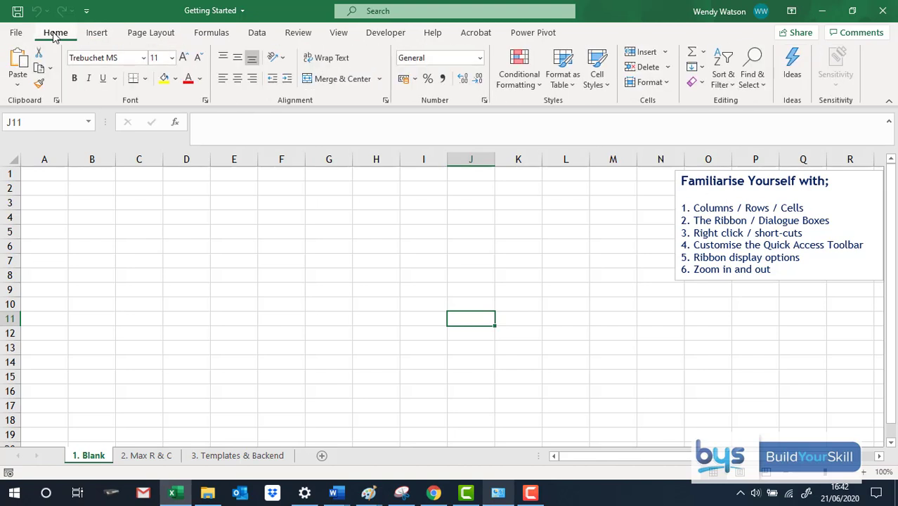
View the Font settings dialog and cell D2's shortcut menu, closing both unchanged.
left_click(205, 101)
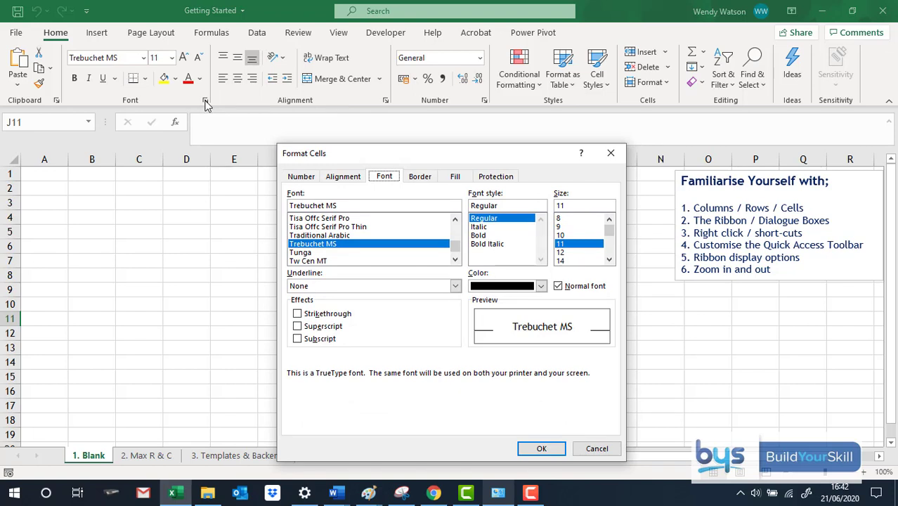
left_click(597, 449)
right_click(181, 191)
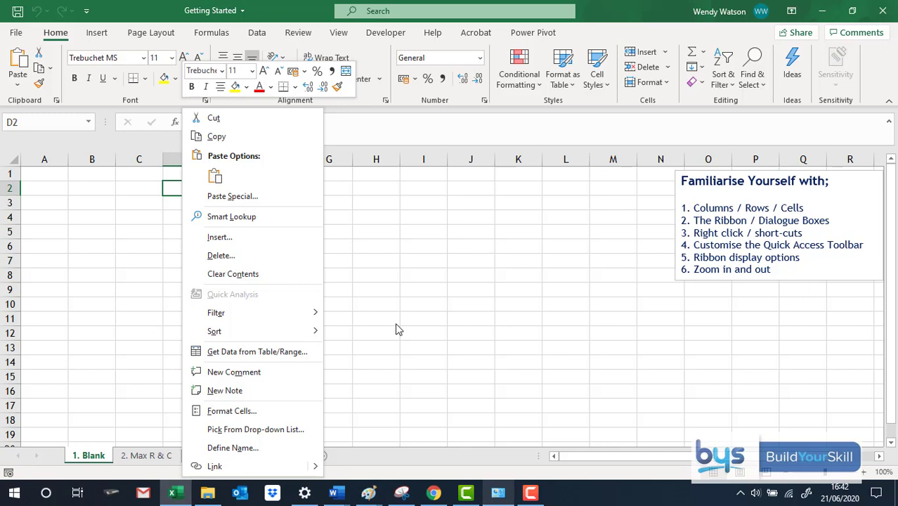
key("Escape")
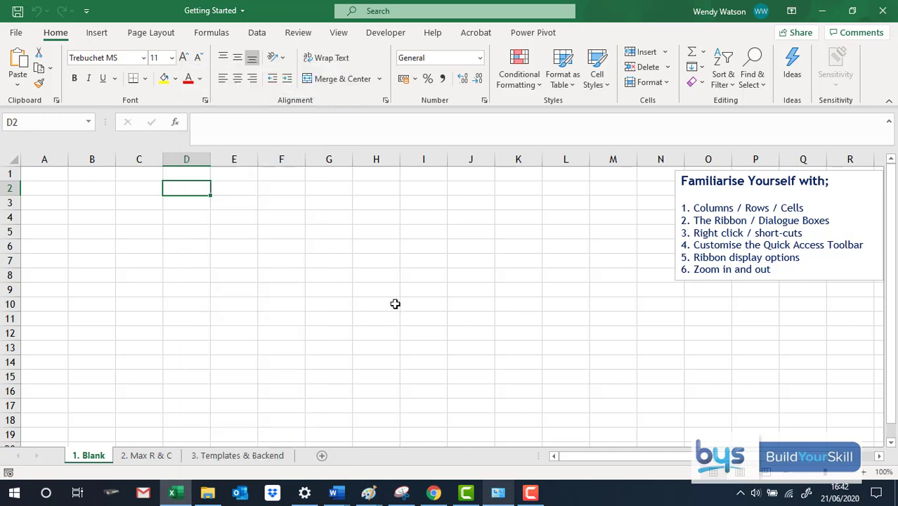
Show and dismiss the window's system menu, then open the Quick Access Toolbar dropdown.
left_click(6, 10)
left_click(146, 17)
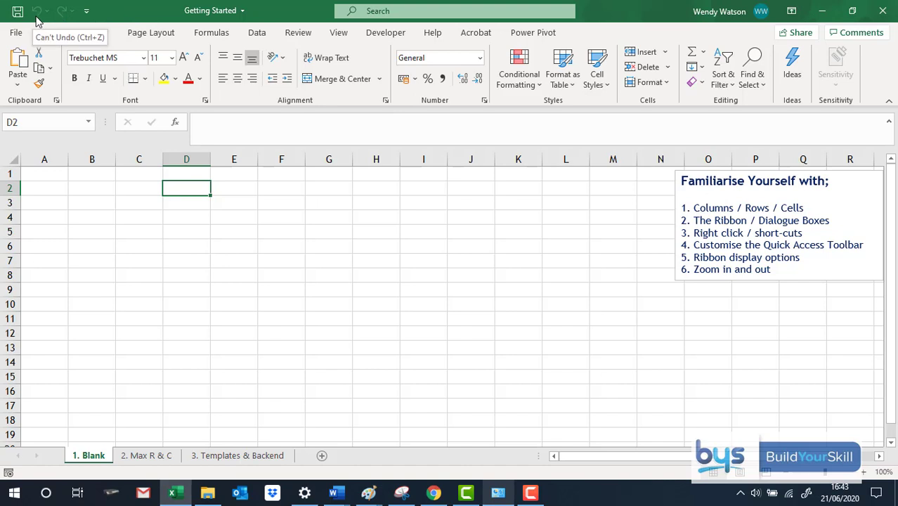
left_click(86, 12)
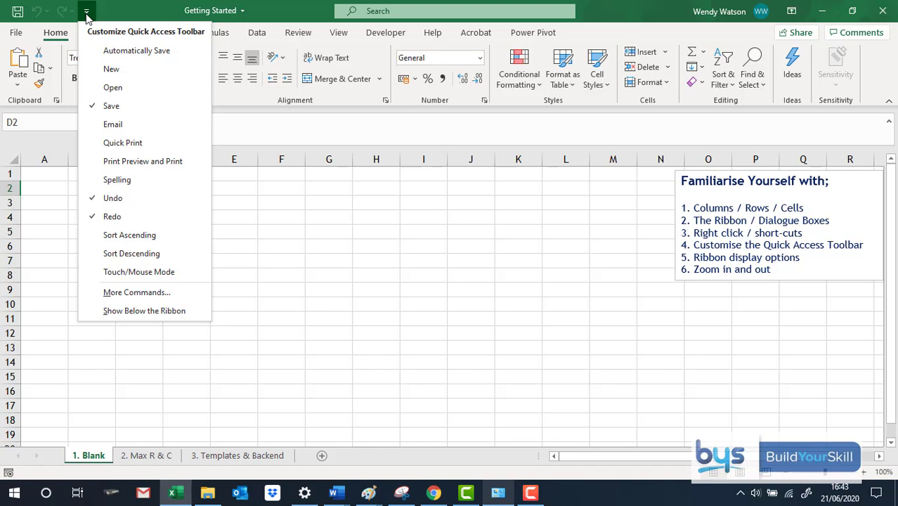
Via More Commands, add Create Chart from Popular Commands to the Quick Access Toolbar and confirm.
left_click(133, 293)
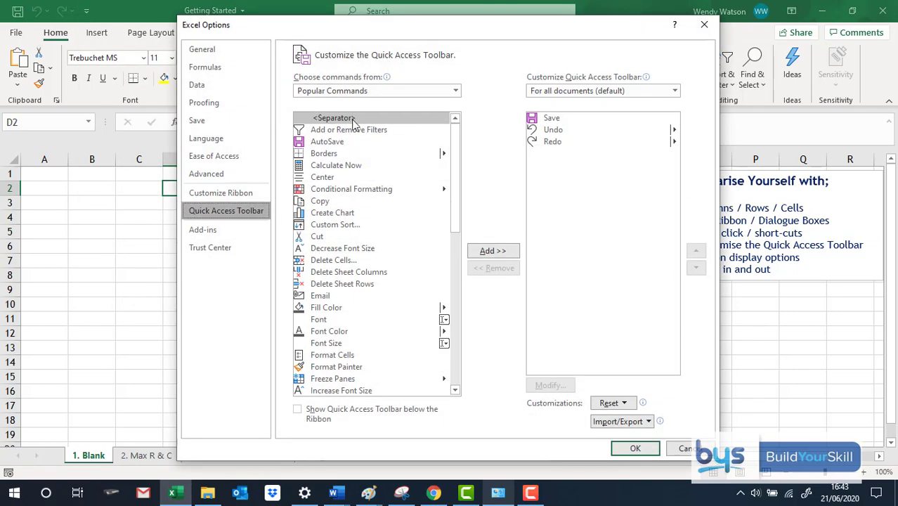
left_click(456, 92)
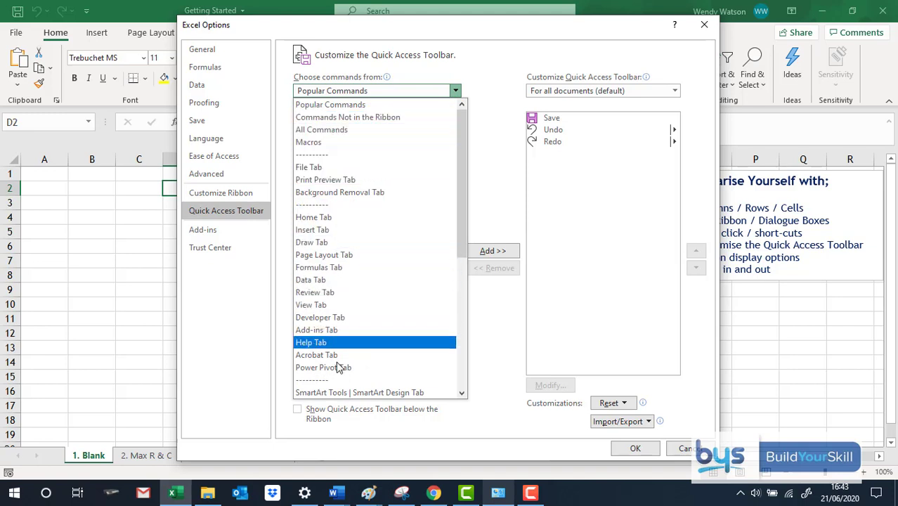
left_click(334, 109)
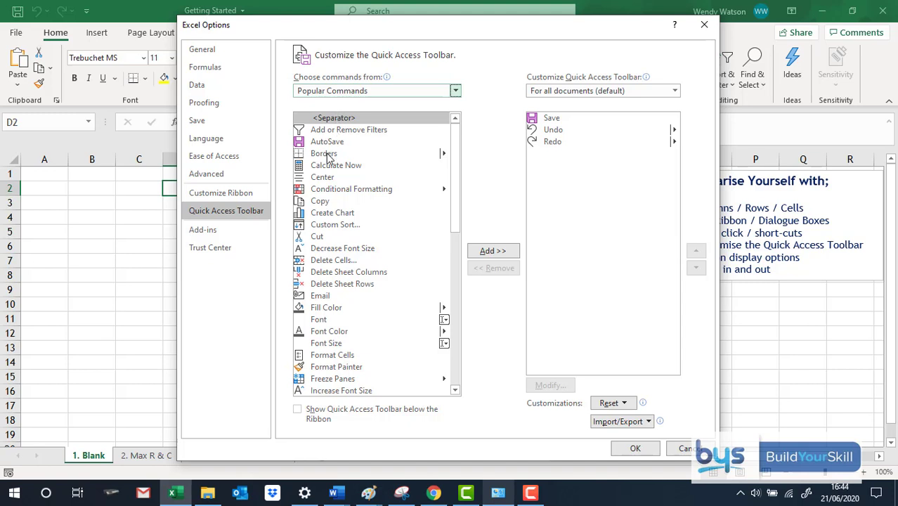
left_click(318, 218)
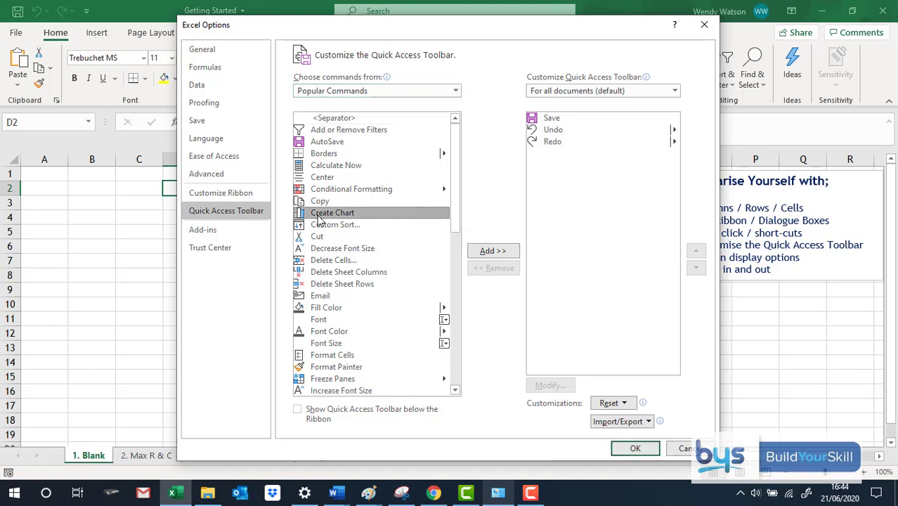
left_click(496, 253)
left_click(635, 448)
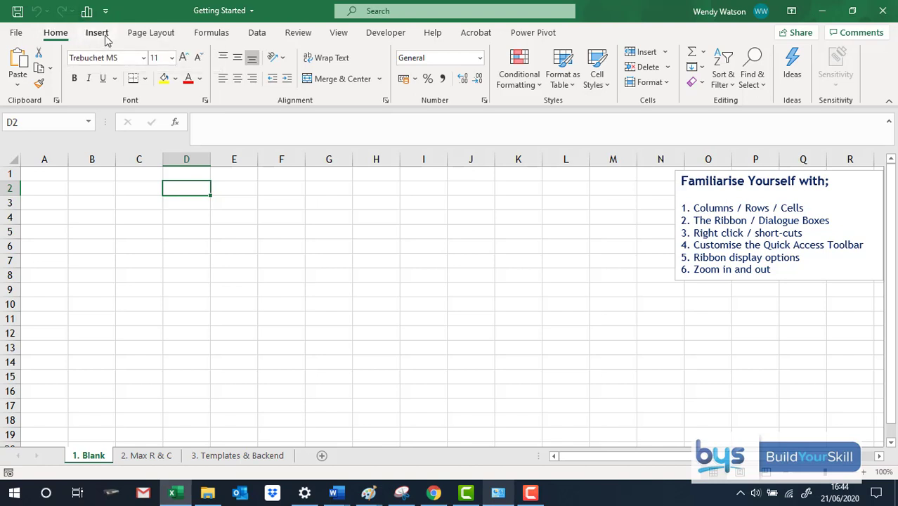
Look through the Insert, Page Layout and Formulas tabs.
left_click(104, 35)
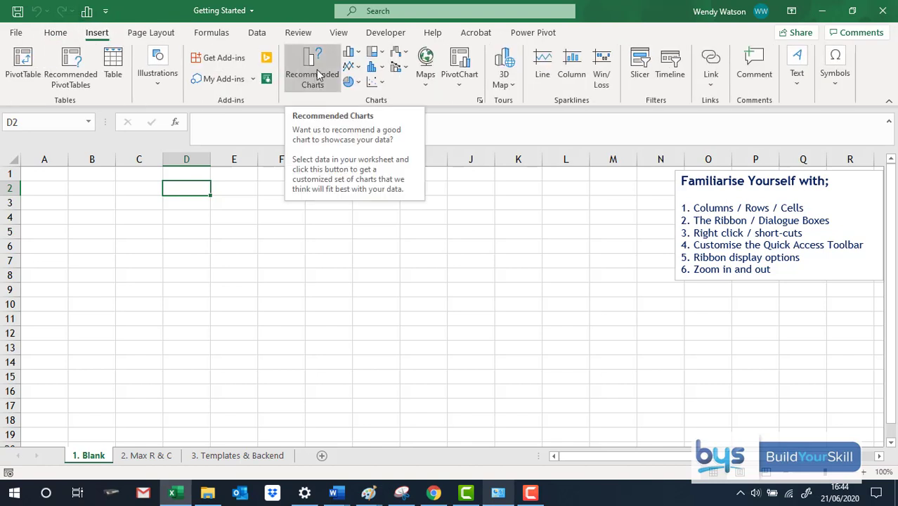
left_click(156, 32)
left_click(209, 35)
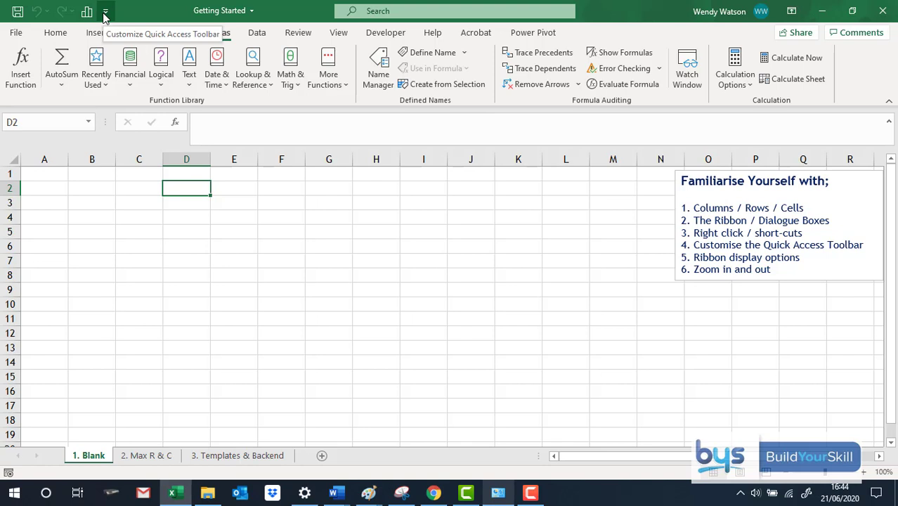
Remove Create Chart from the Quick Access Toolbar via More Commands, then return to Home.
left_click(105, 12)
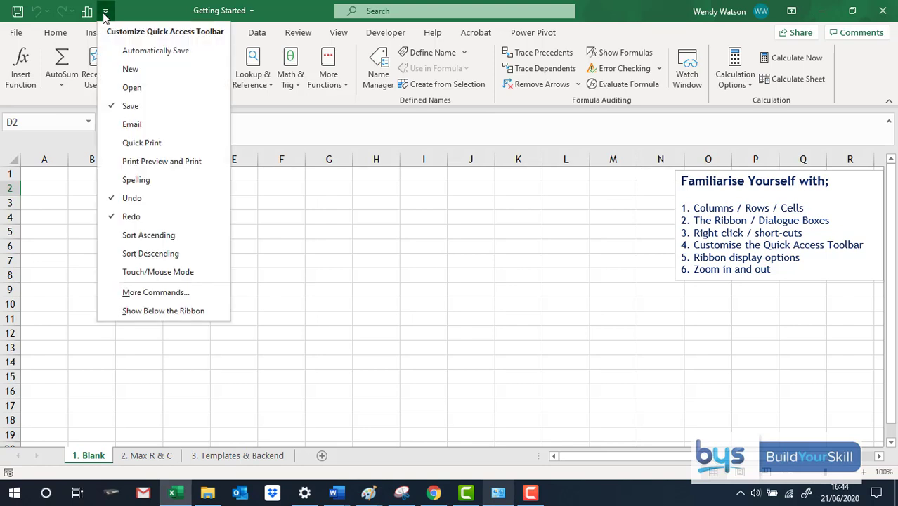
left_click(152, 291)
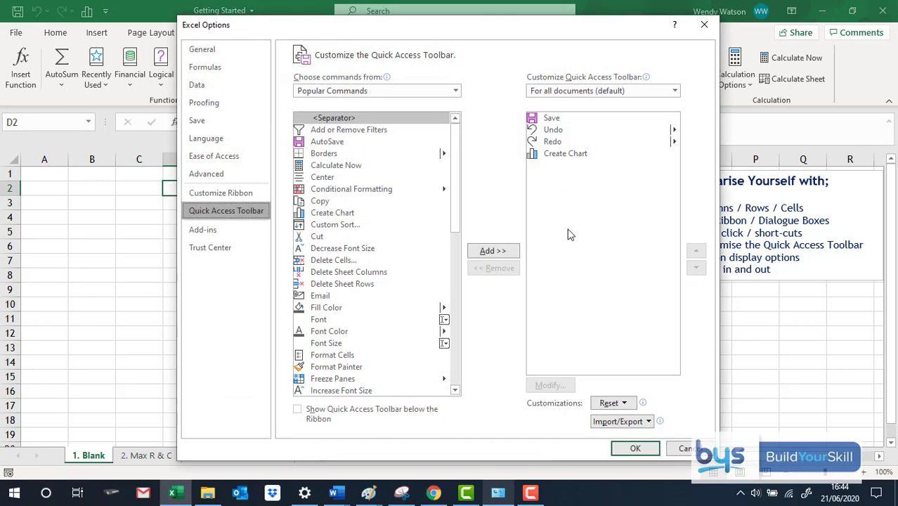
left_click(543, 155)
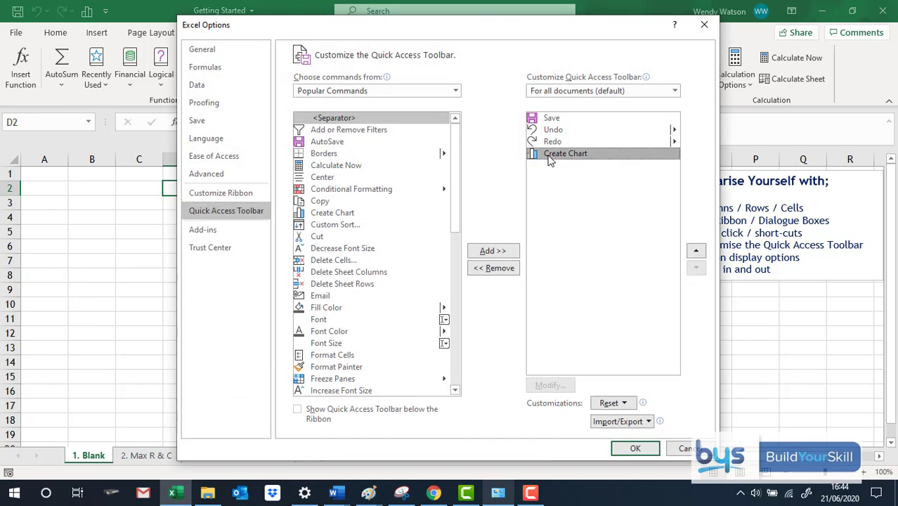
left_click(500, 268)
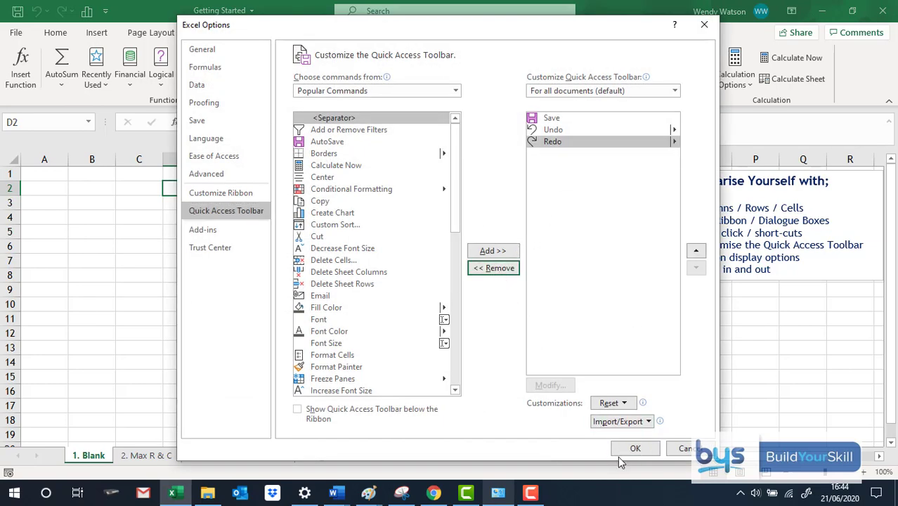
left_click(624, 448)
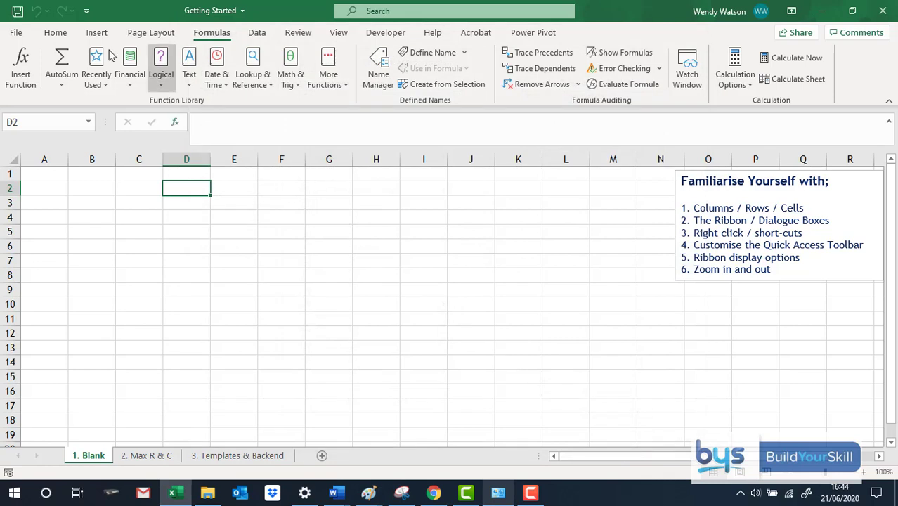
left_click(55, 32)
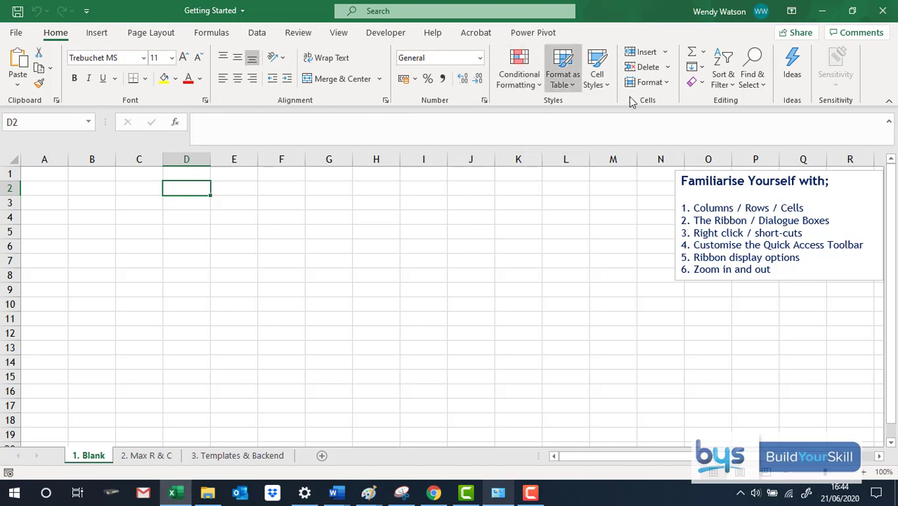
left_click(792, 12)
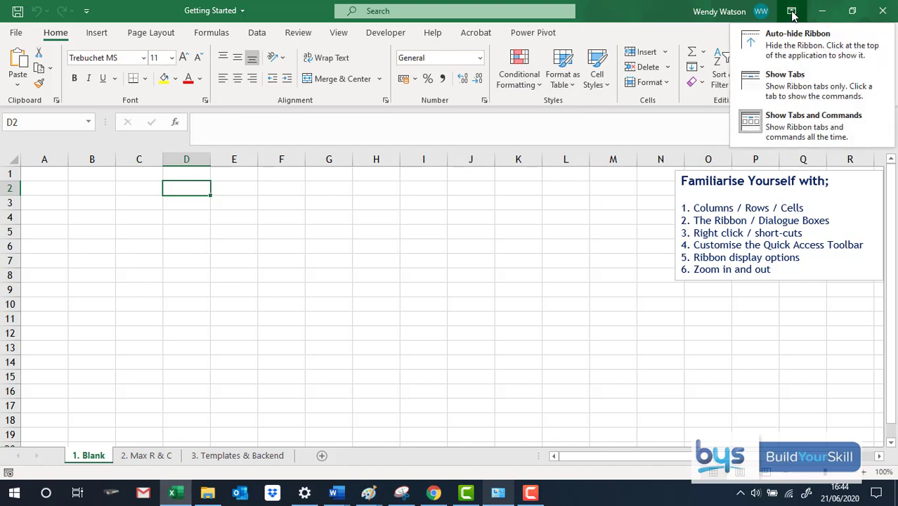
left_click(789, 93)
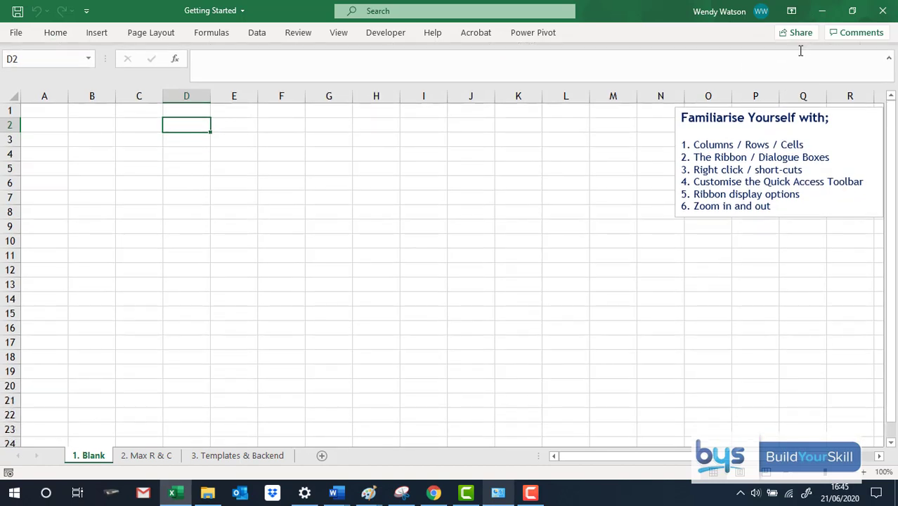
left_click(792, 11)
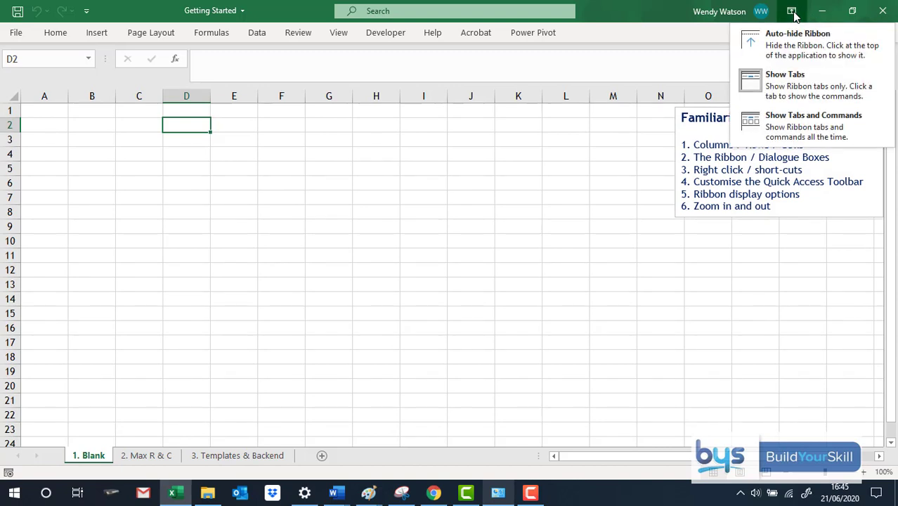
left_click(810, 128)
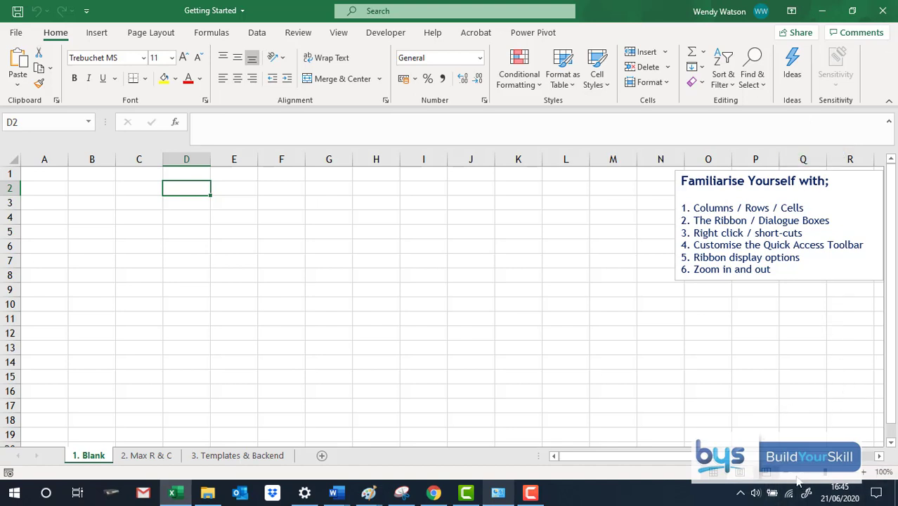
Zoom the sheet in to 120%, out to 80%, and settle at 90%.
left_click(864, 472)
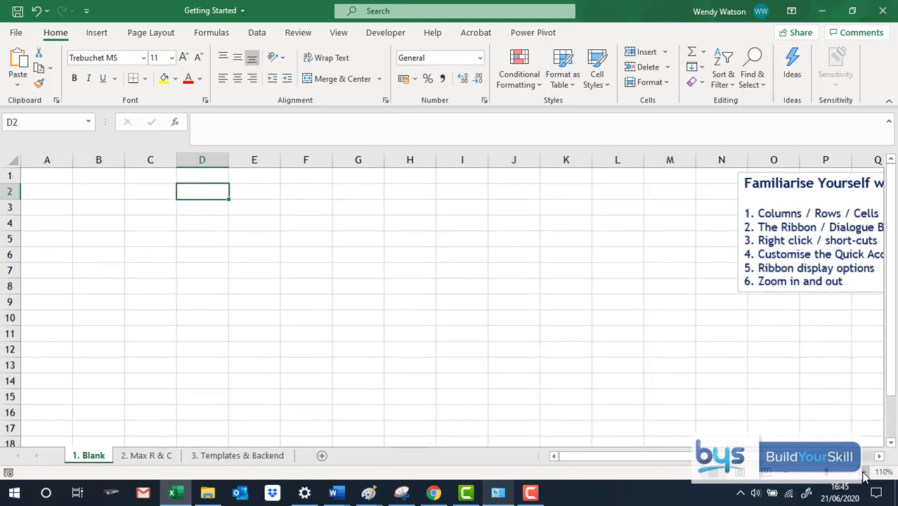
left_click(863, 472)
left_click(786, 472)
left_click(786, 472)
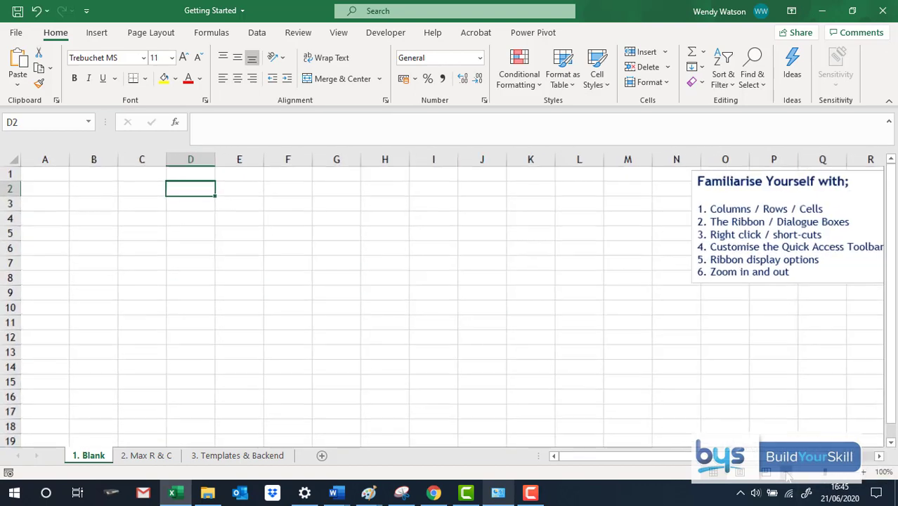
left_click(787, 472)
left_click(786, 473)
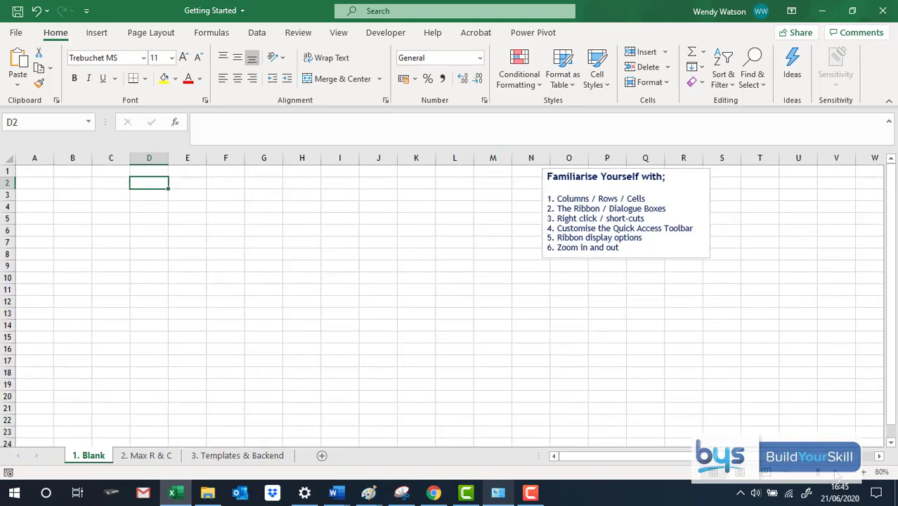
left_click(863, 473)
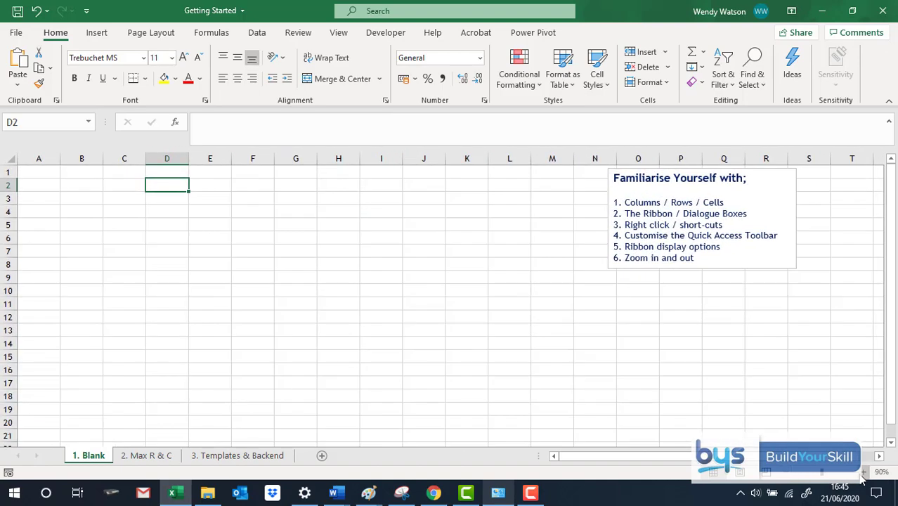
left_click(863, 473)
left_click(786, 473)
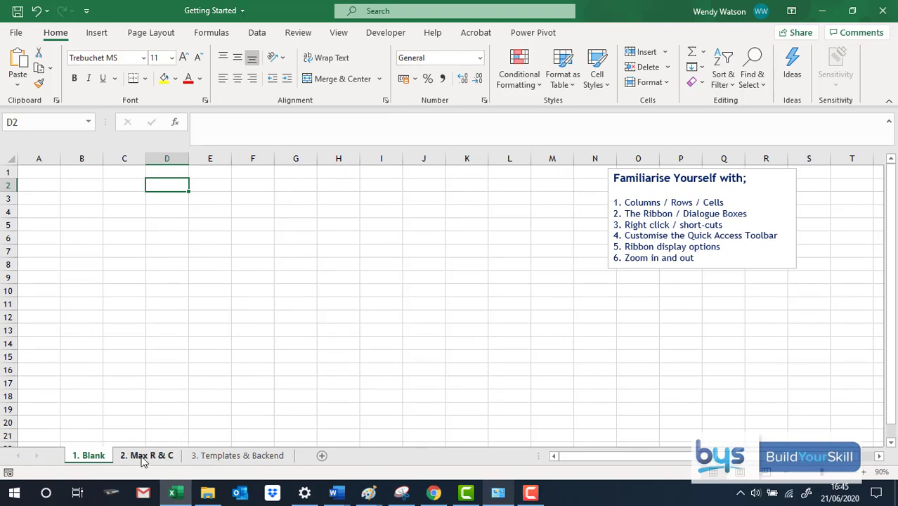
On the '2. Max R & C' sheet, use Ctrl+arrow jumps to return to A1, then reach XFD1048576.
left_click(146, 455)
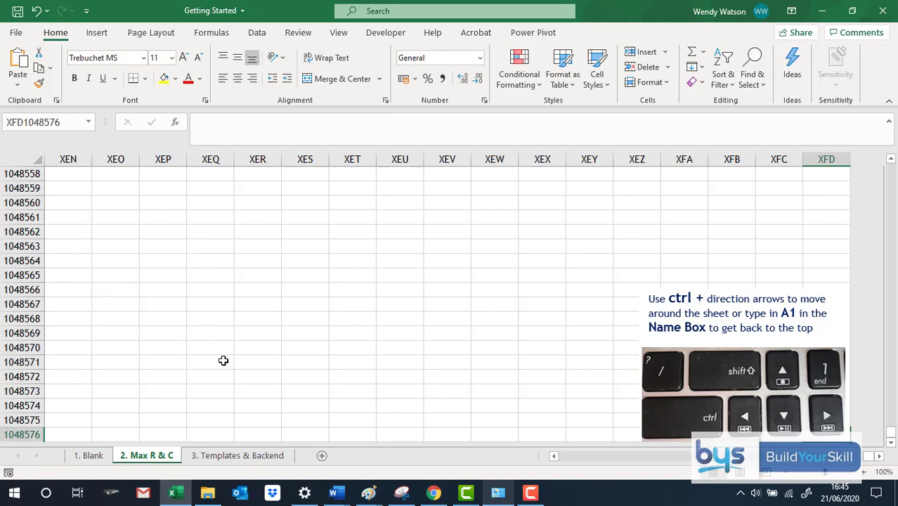
scroll(197, 393, "down", 1)
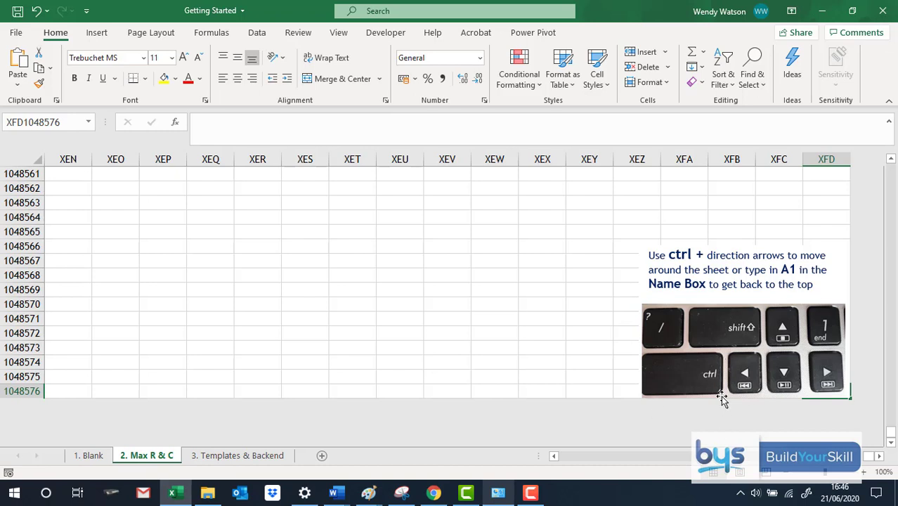
key("ctrl+Up")
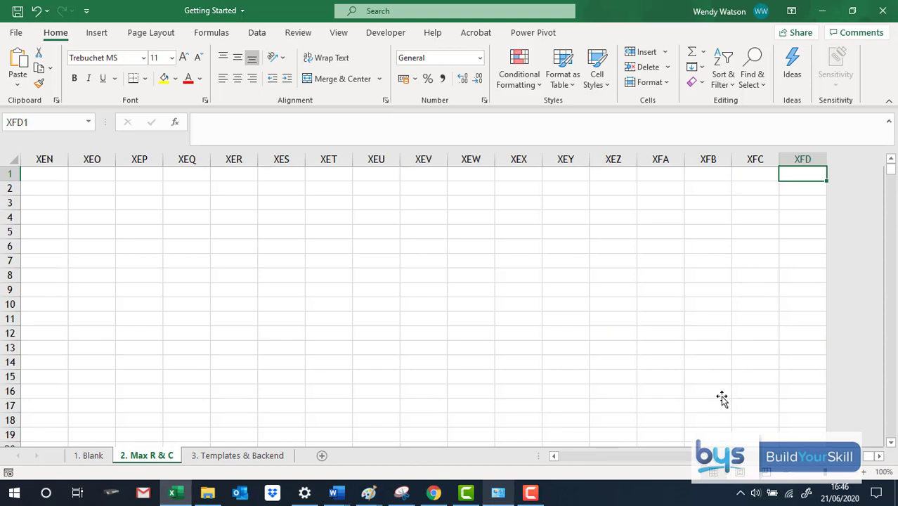
key("ctrl+Left")
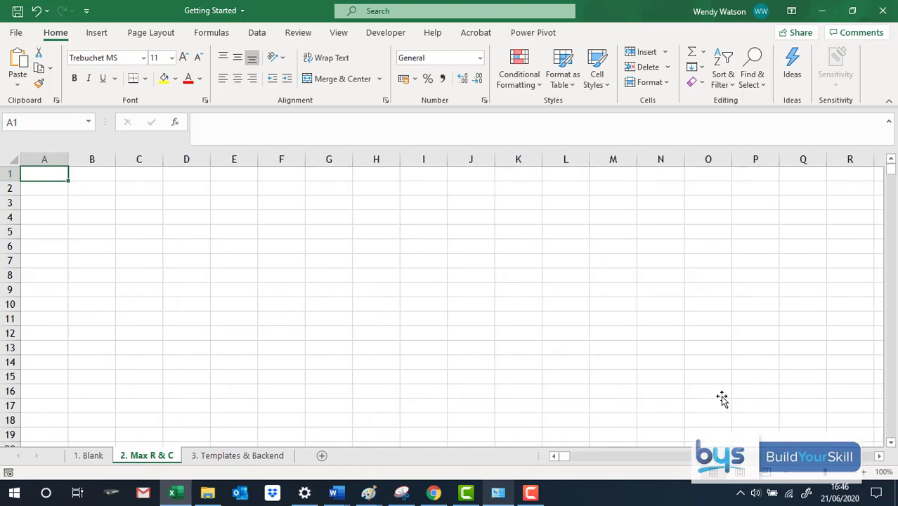
key("ctrl+Down")
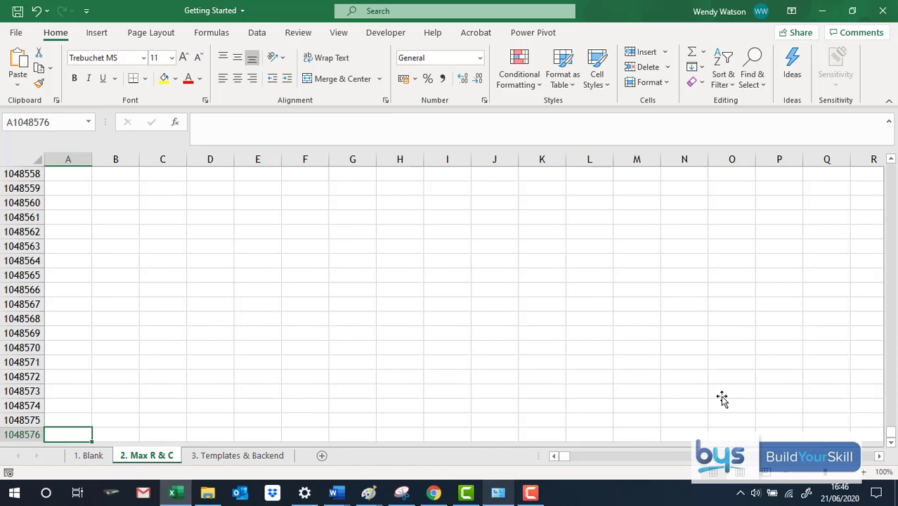
key("ctrl+Right")
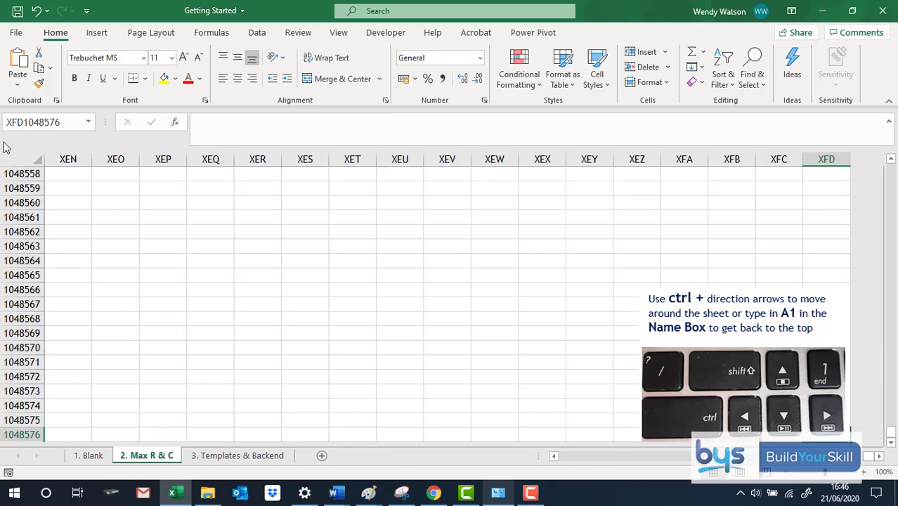
Enter A1 in the Name Box to jump back to the sheet's first cell.
left_click(70, 123)
type("A1")
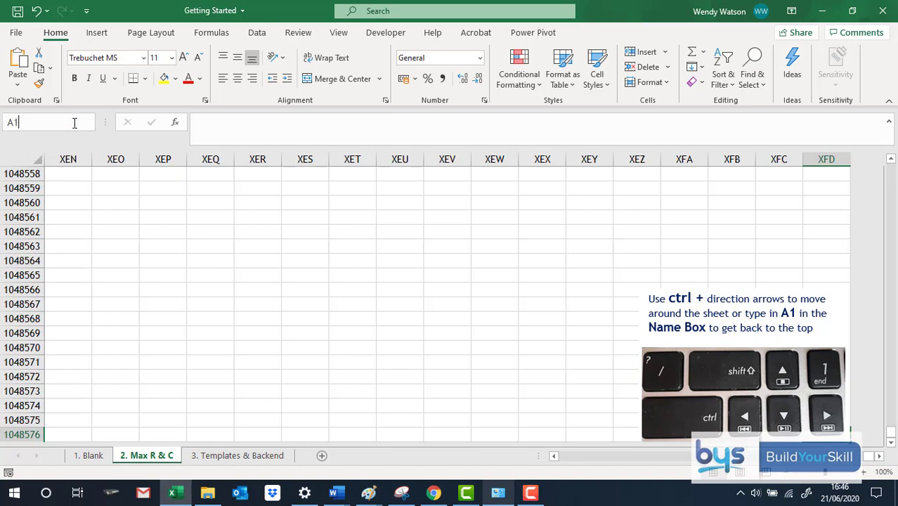
key("Return")
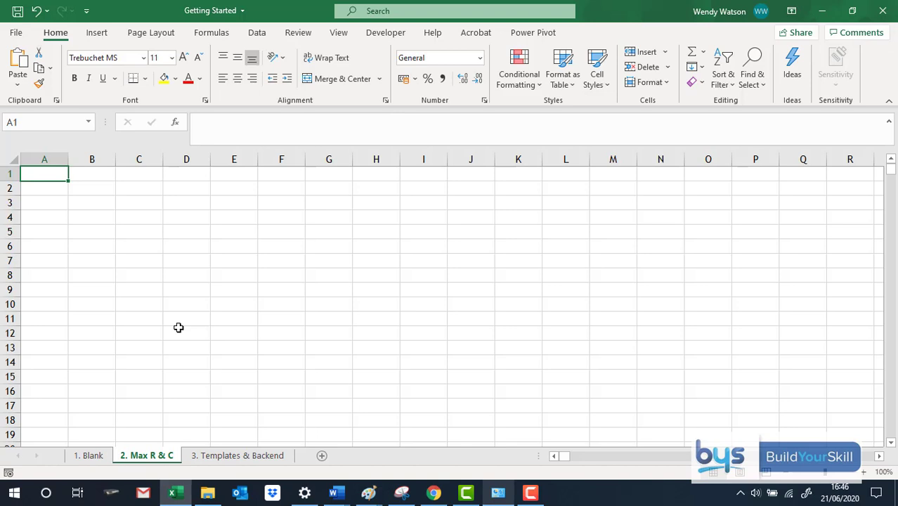
On the '3. Templates & Backend' sheet, open File > More templates and scroll through the gallery.
left_click(215, 455)
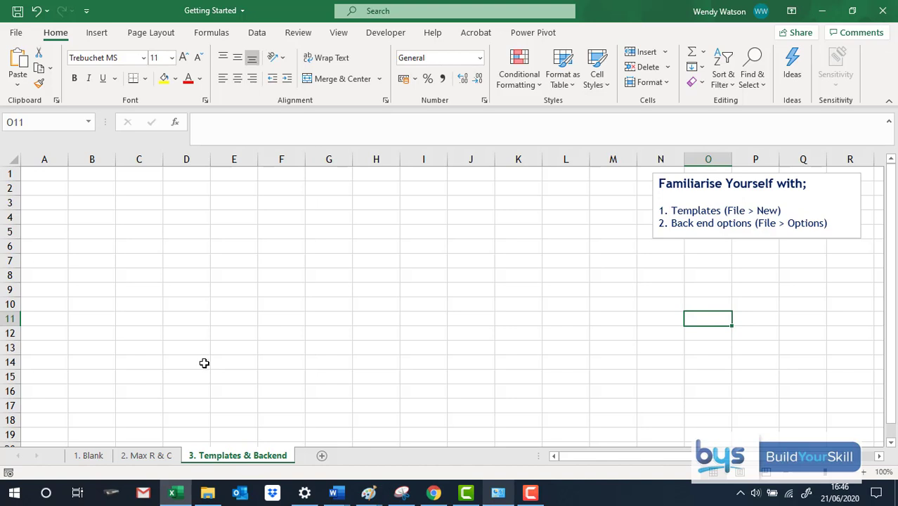
left_click(16, 33)
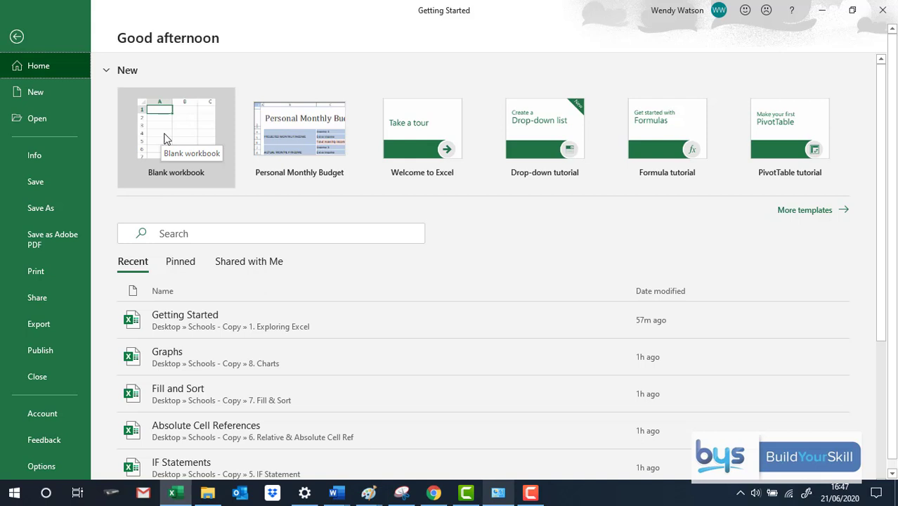
left_click(808, 212)
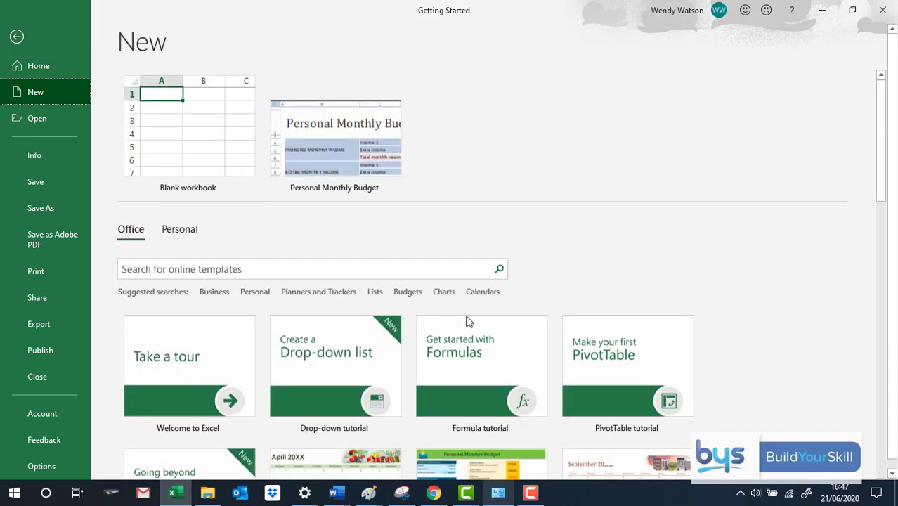
scroll(253, 349, "down", 1)
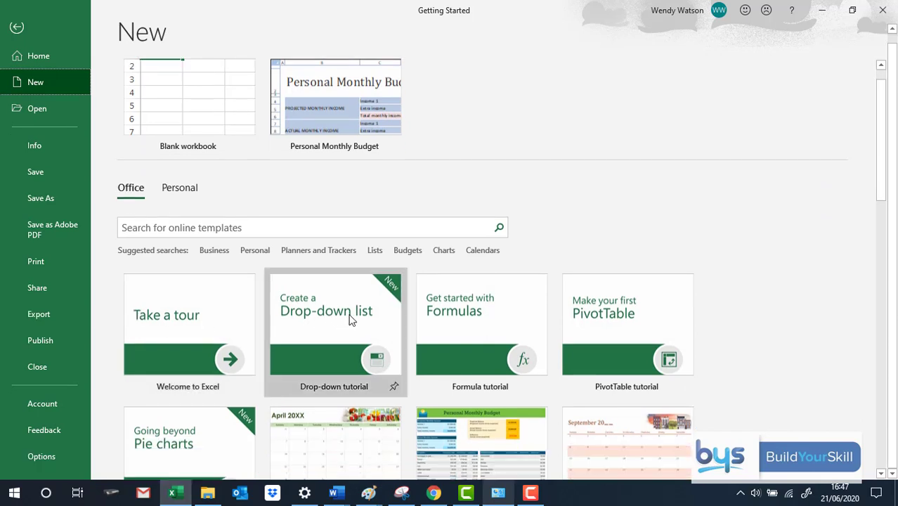
scroll(444, 325, "down", 2)
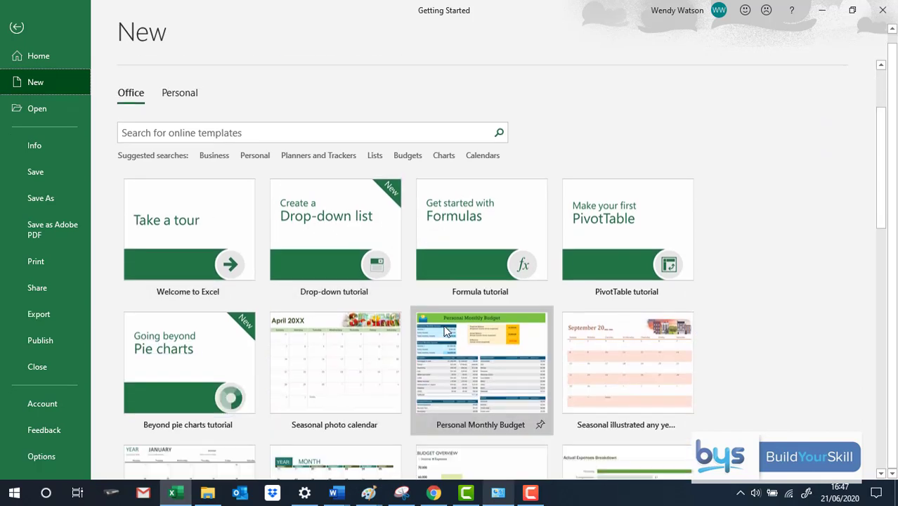
scroll(444, 327, "down", 1)
scroll(442, 329, "up", 3)
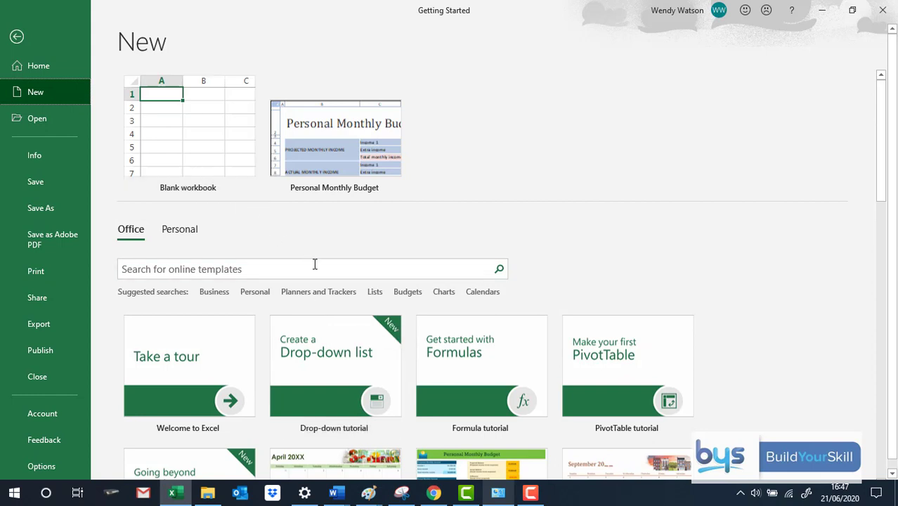
scroll(289, 319, "down", 1)
scroll(294, 320, "up", 1)
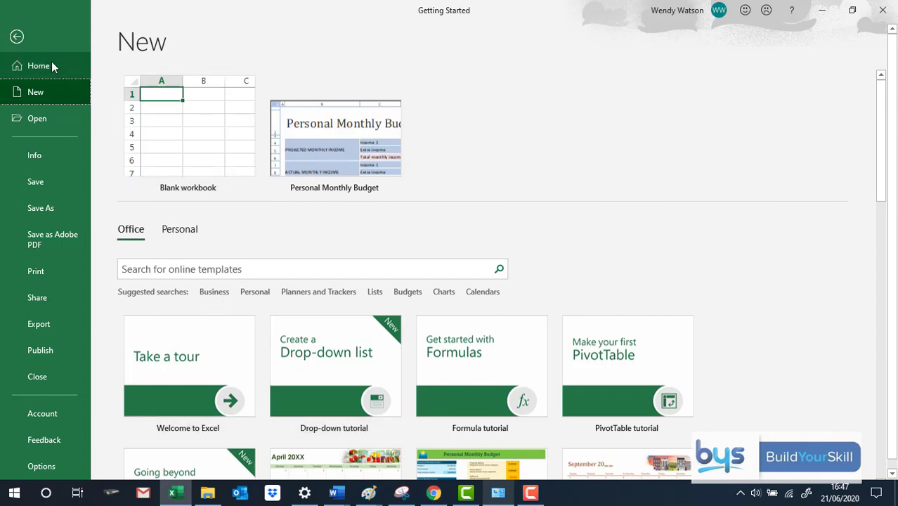
Browse Excel Options' General, Formulas, Data, Proofing and Quick Access Toolbar pages, then close with OK.
left_click(40, 466)
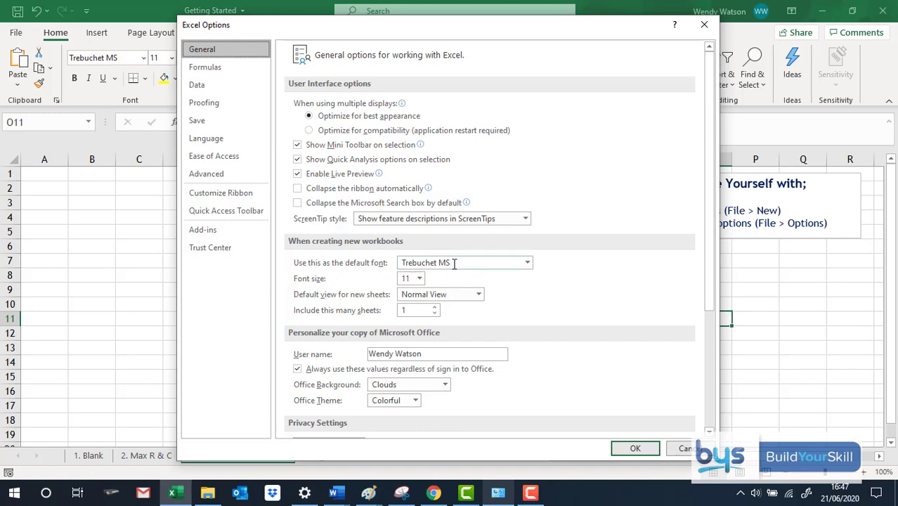
left_click(527, 263)
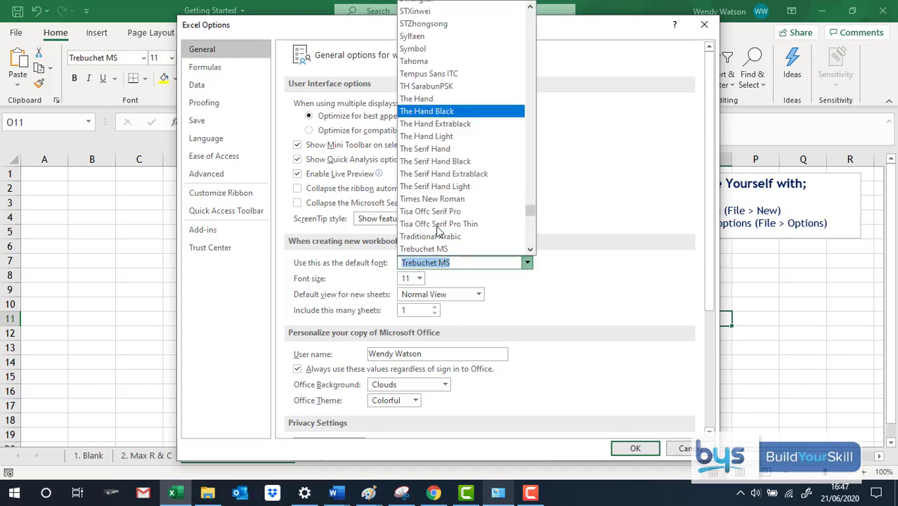
left_click(450, 284)
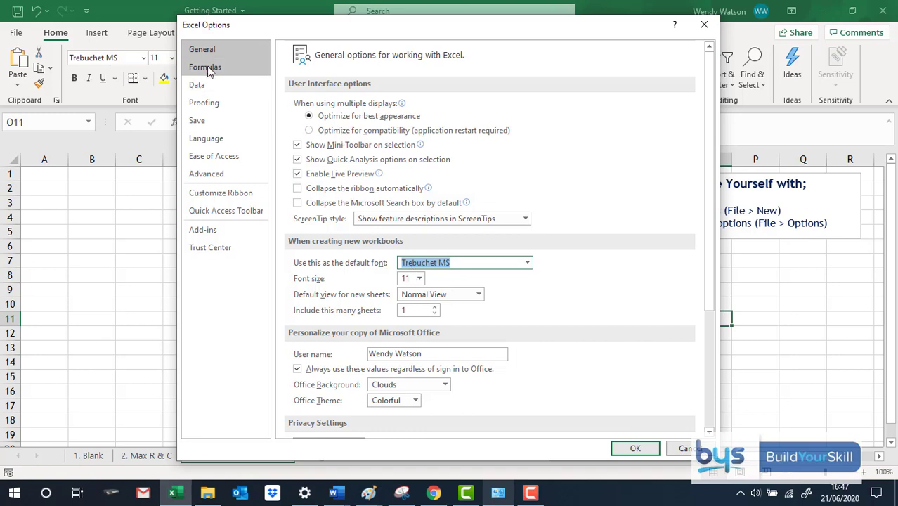
left_click_drag(715, 226, 720, 191)
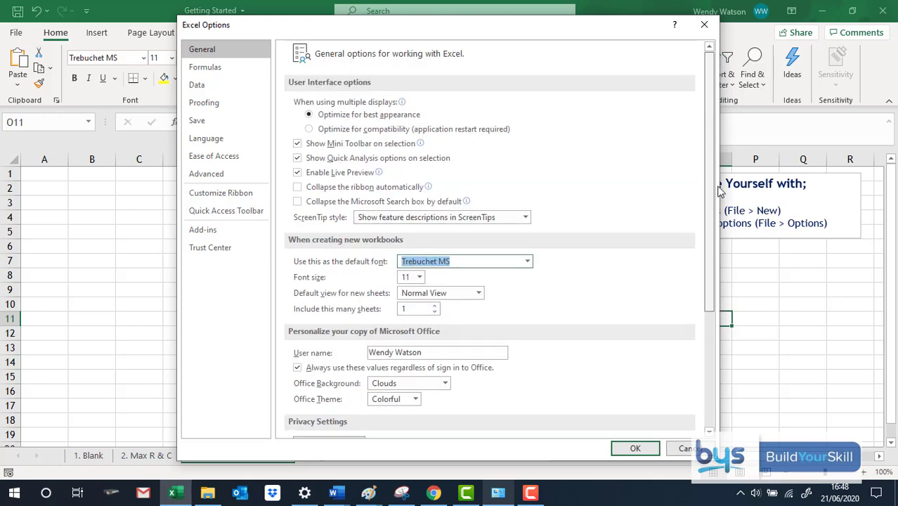
left_click(208, 72)
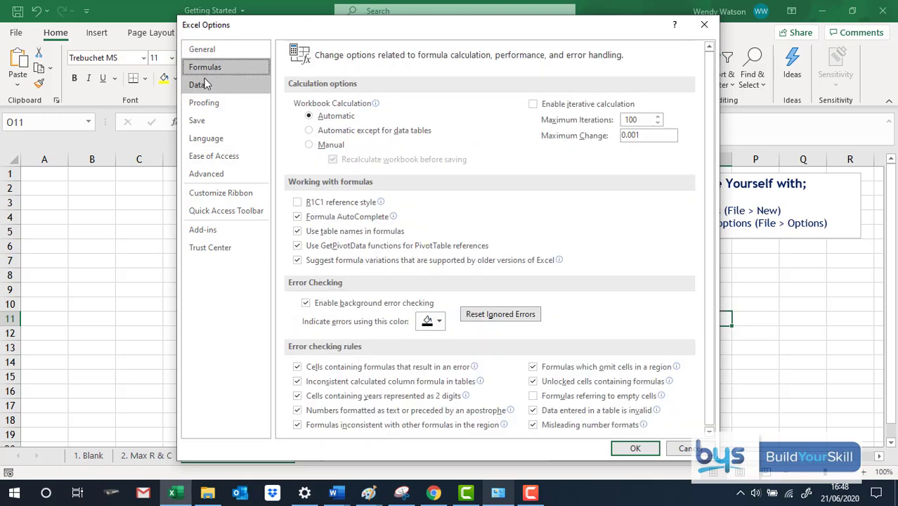
left_click(201, 85)
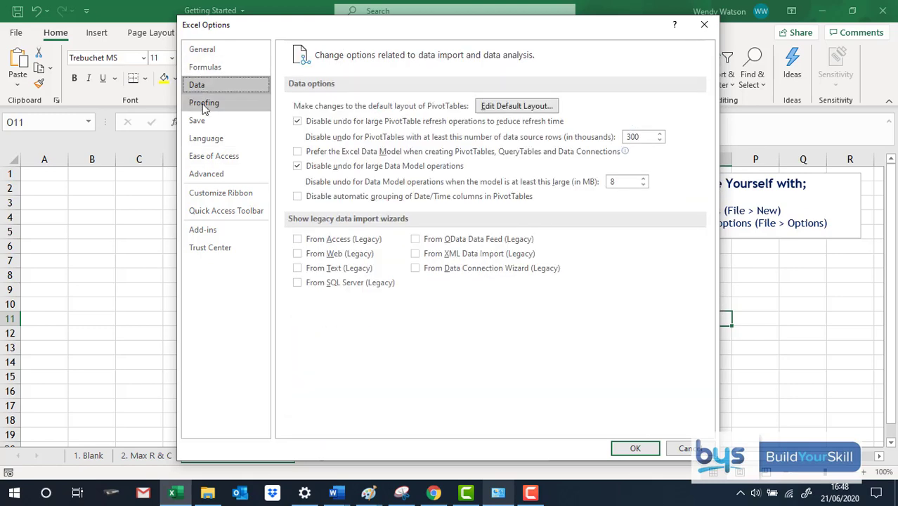
left_click(203, 102)
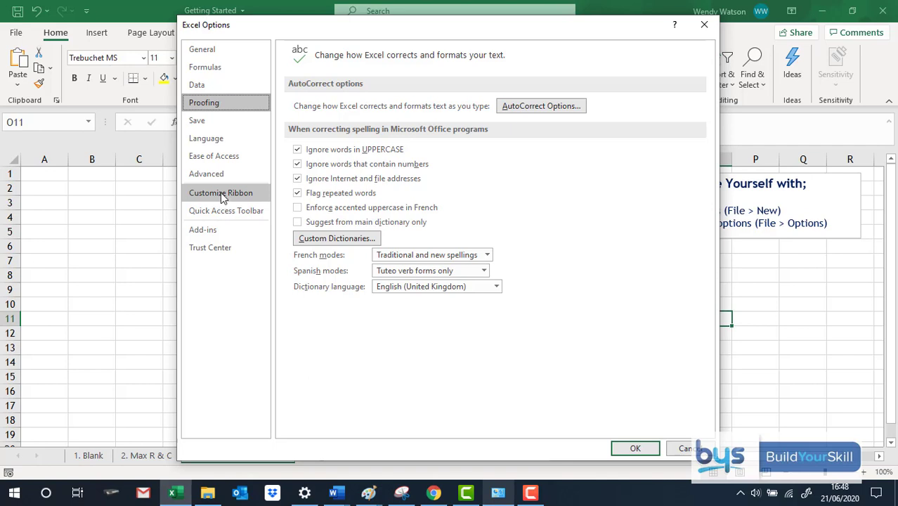
left_click(222, 213)
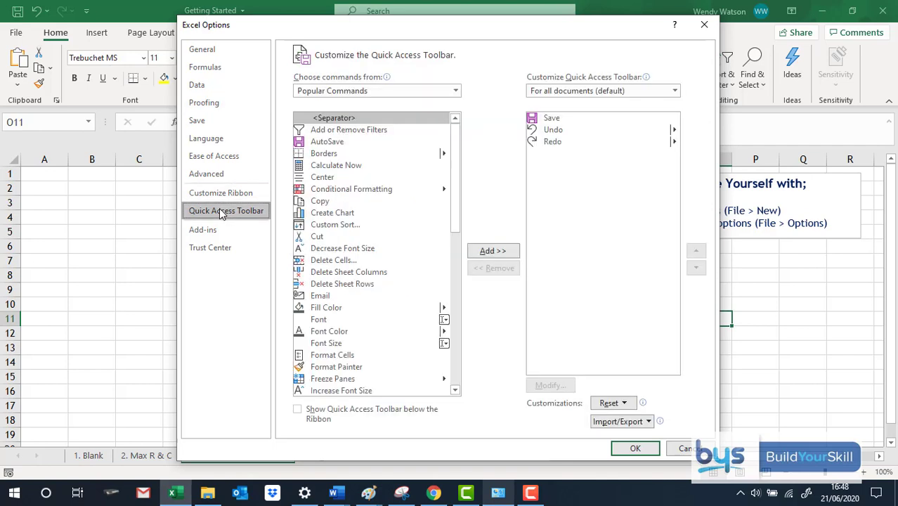
left_click(646, 455)
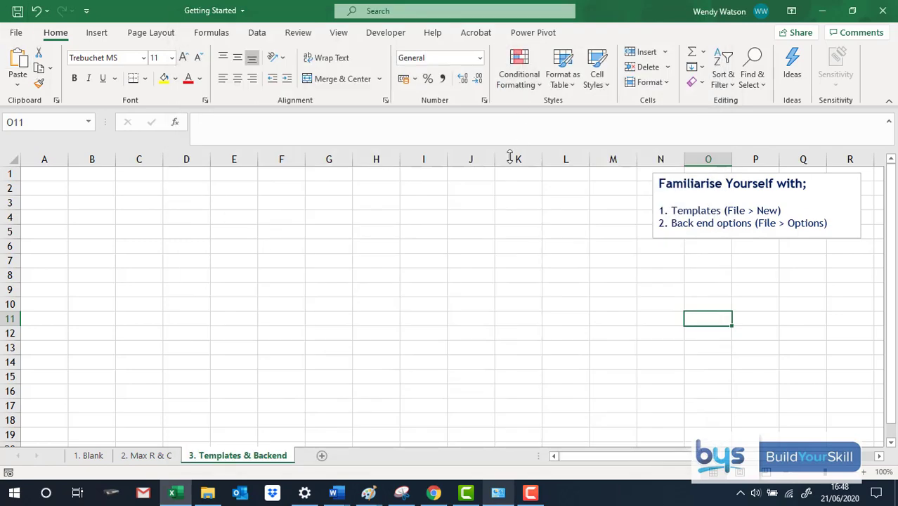